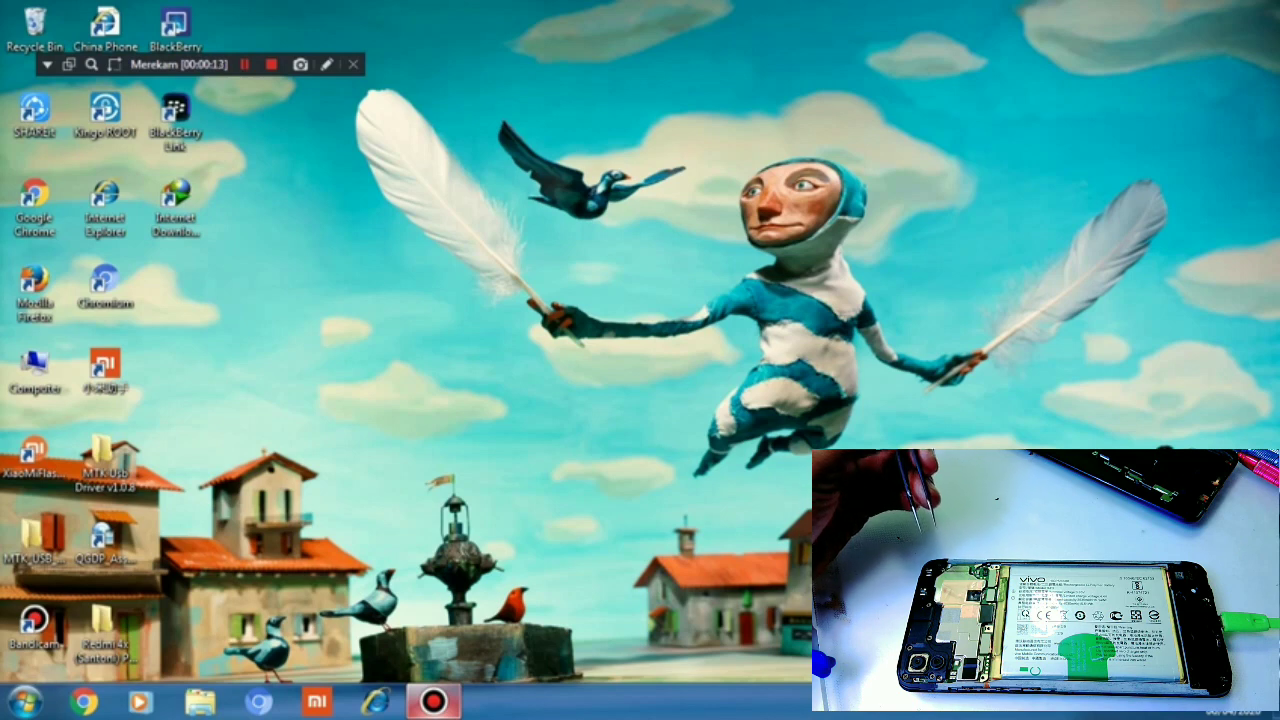
drag(180, 64, 867, 125)
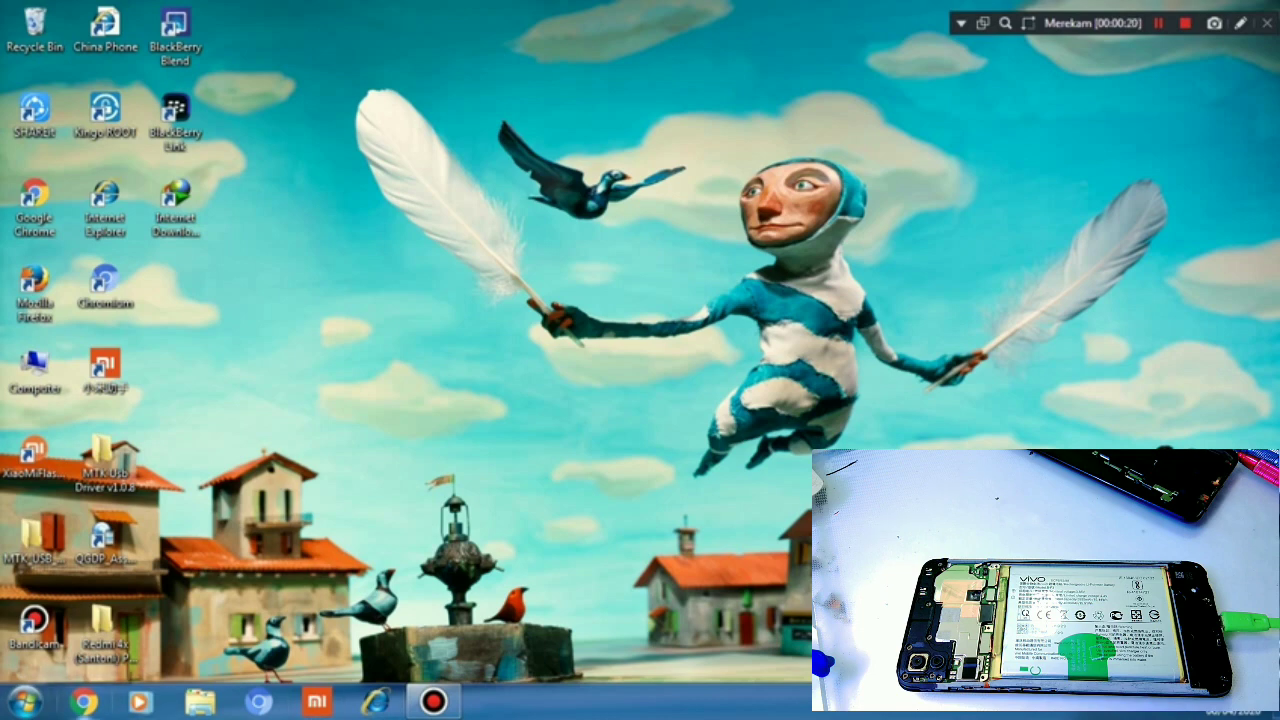
right_click(489, 282)
click(540, 335)
right_click(455, 250)
click(505, 303)
Step: Launch QFIL from the QPST program folder
click(24, 702)
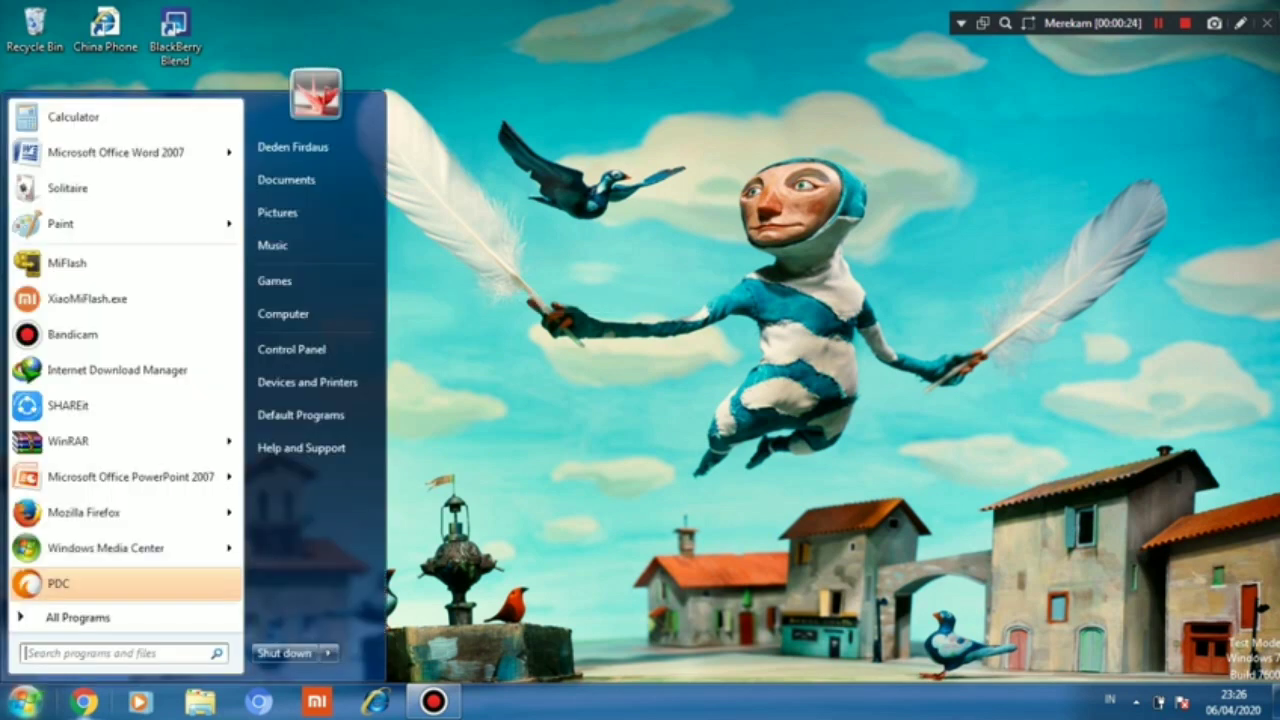
click(228, 477)
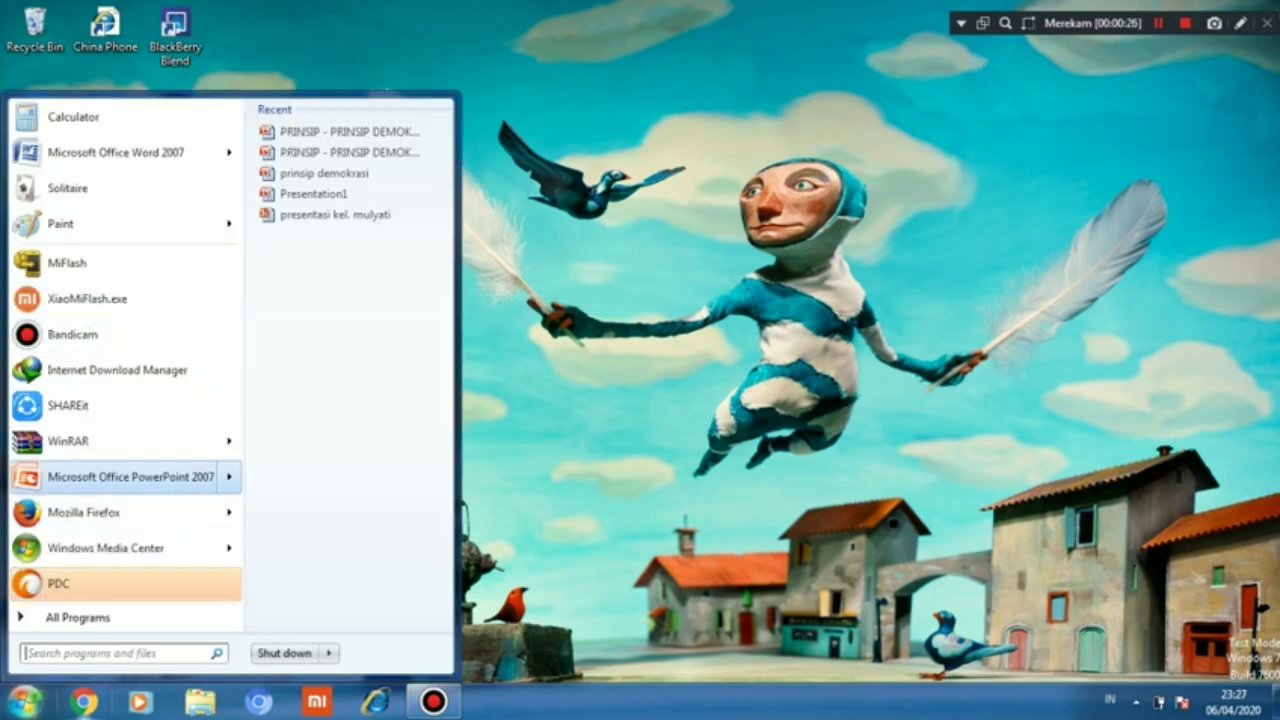
click(77, 617)
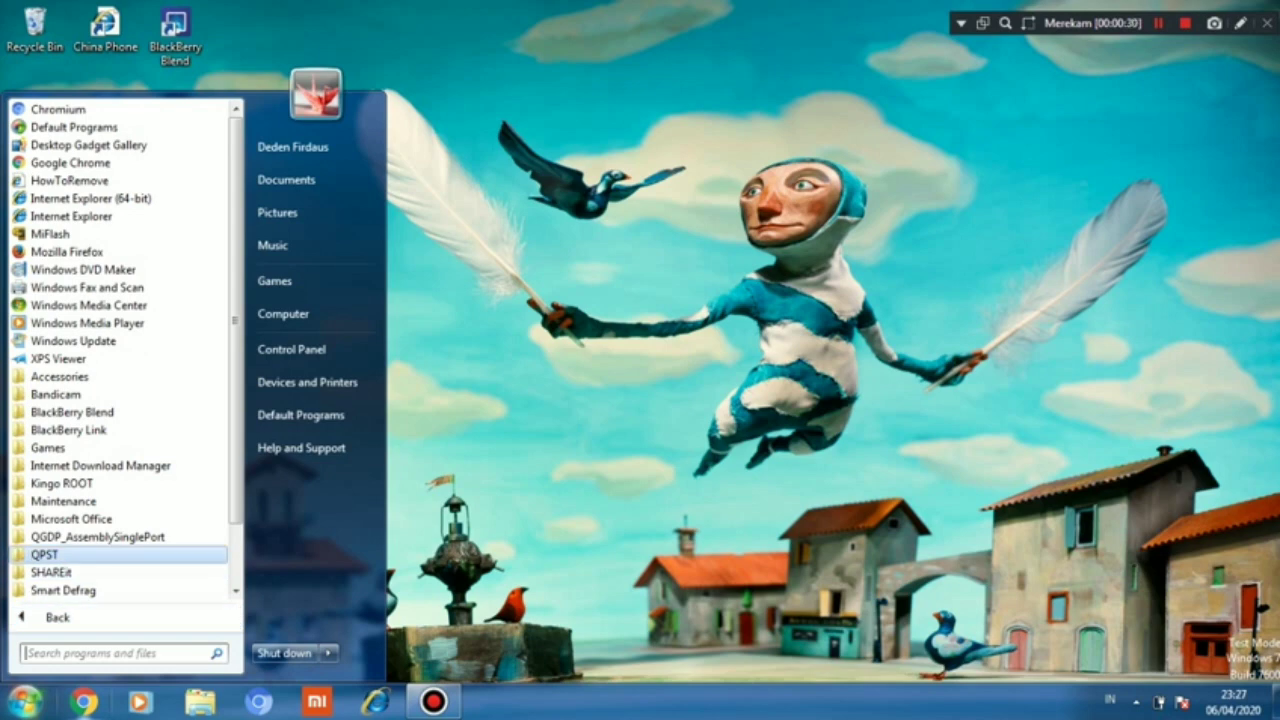
click(44, 554)
click(98, 554)
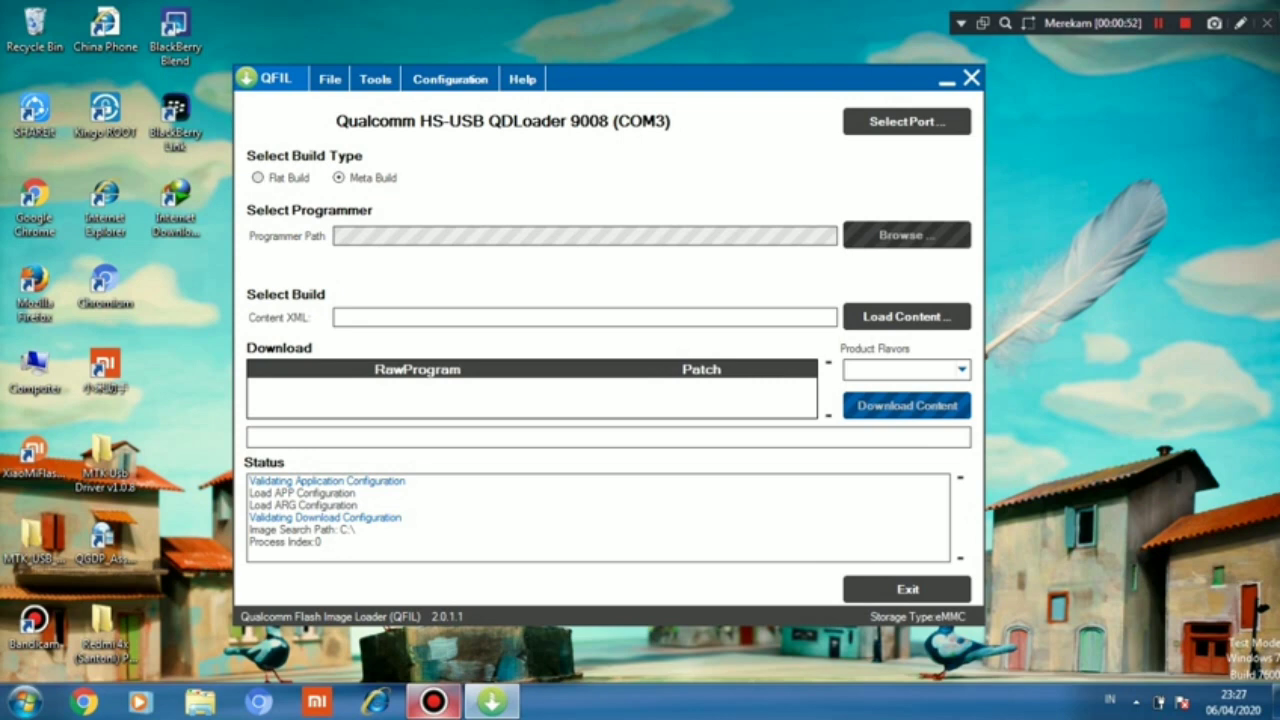
Step: Set the build type to Flat Build and load prog_emmc_firehose_8937_ddr.mbn from the firehose folder in D:\titip\vivo y91 as programmer
click(258, 177)
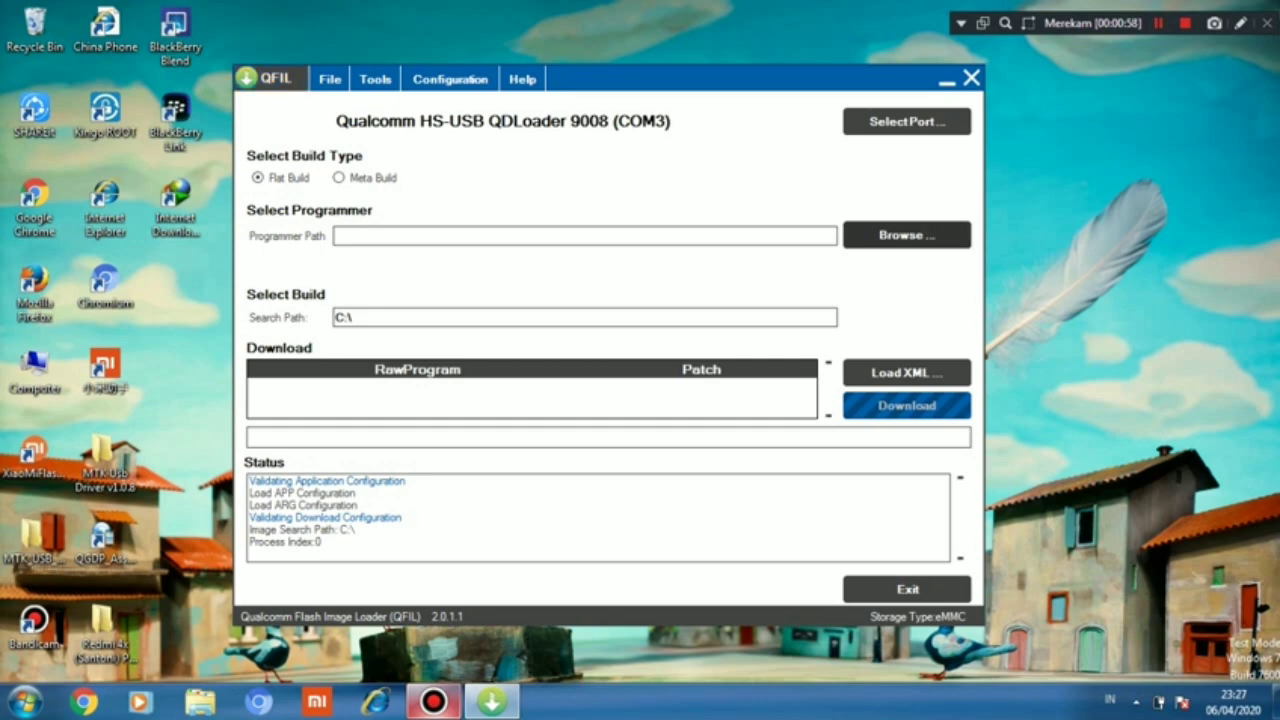
click(906, 235)
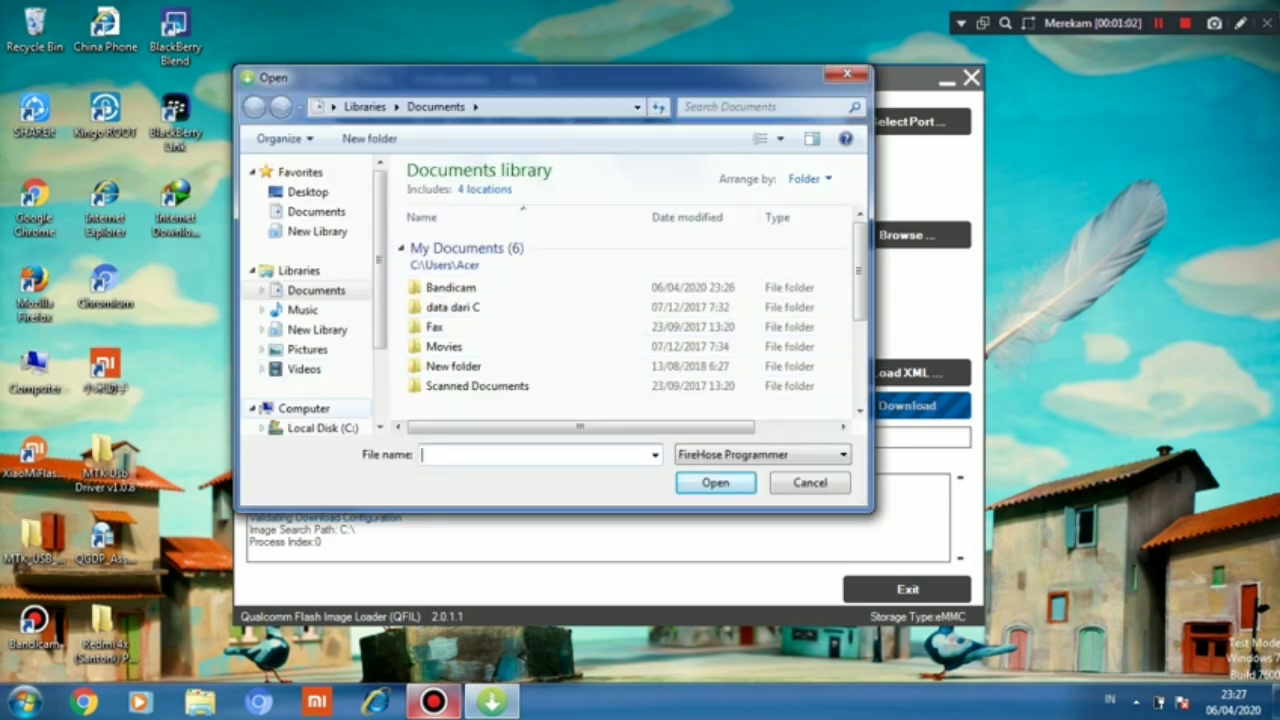
click(303, 408)
click(490, 262)
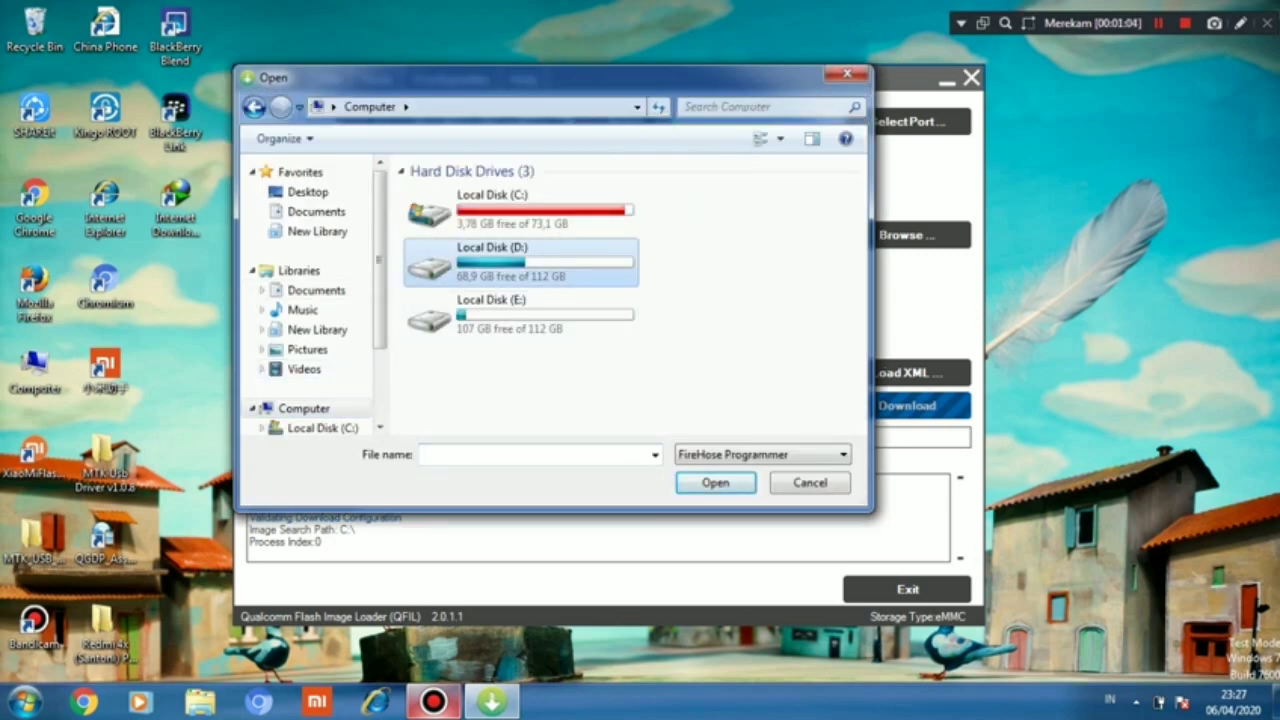
double_click(470, 262)
double_click(451, 225)
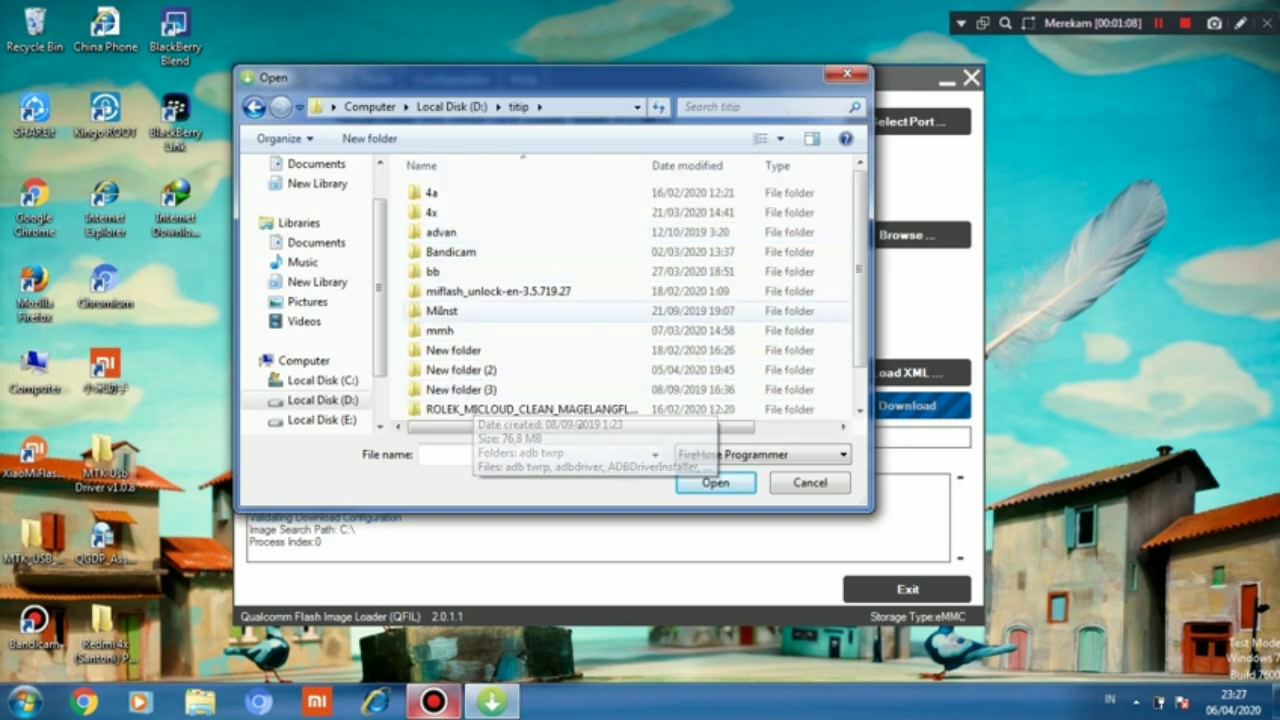
scroll(630, 300, down, 1)
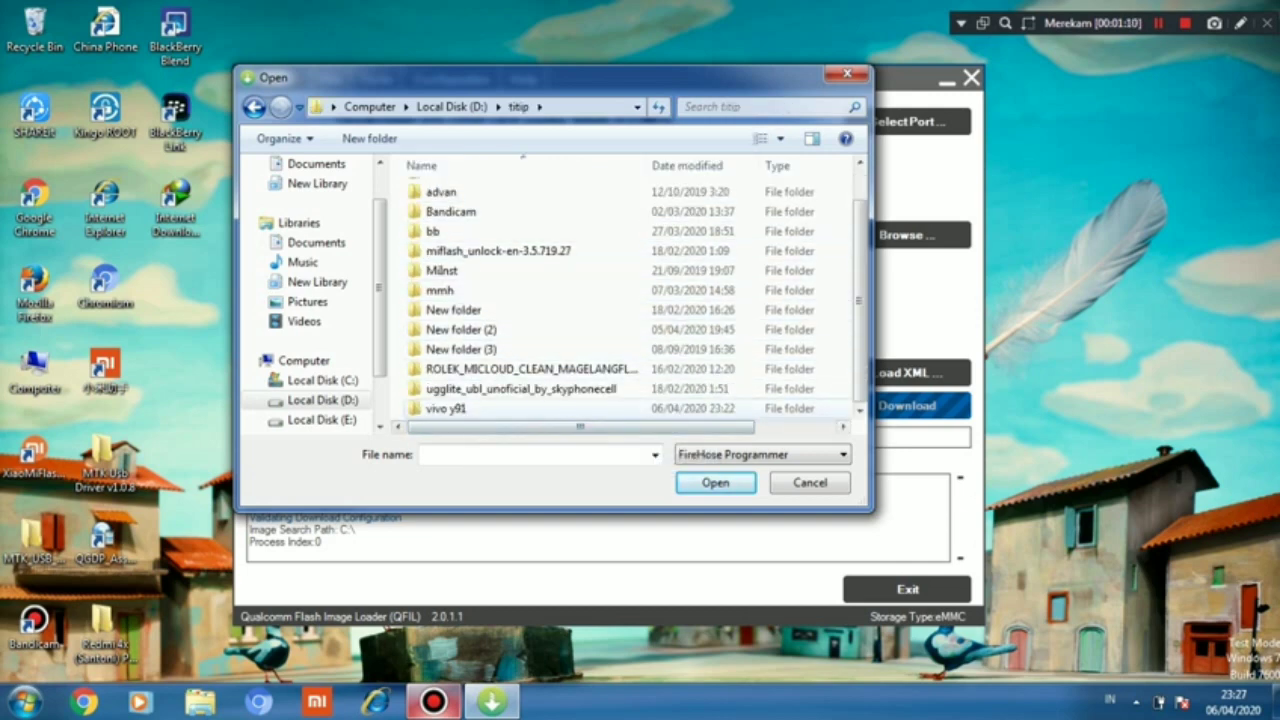
double_click(445, 408)
double_click(520, 192)
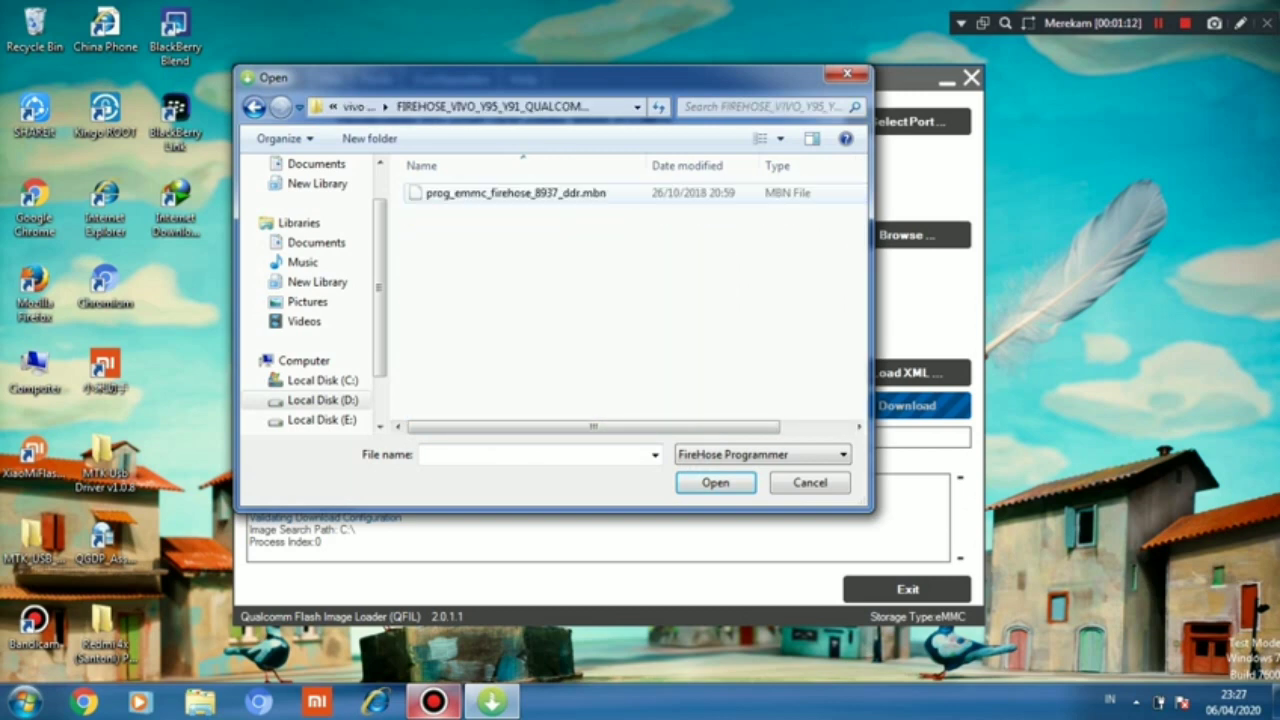
click(520, 192)
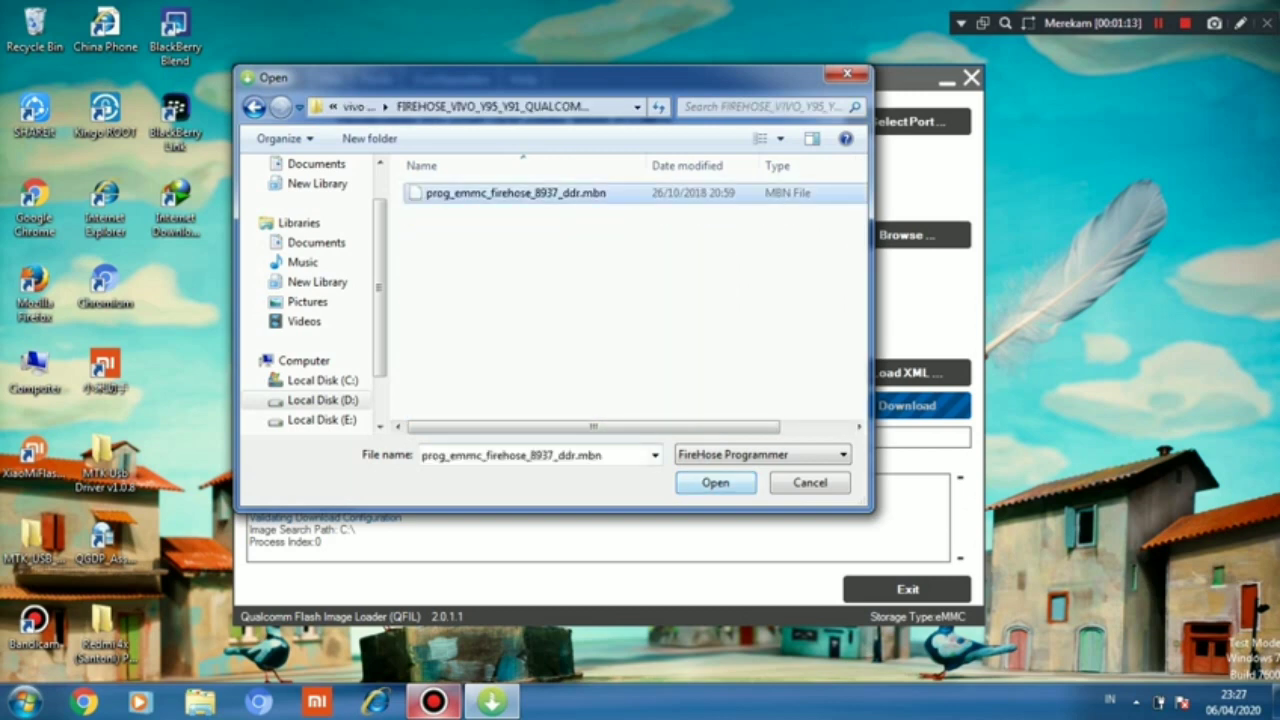
key(Return)
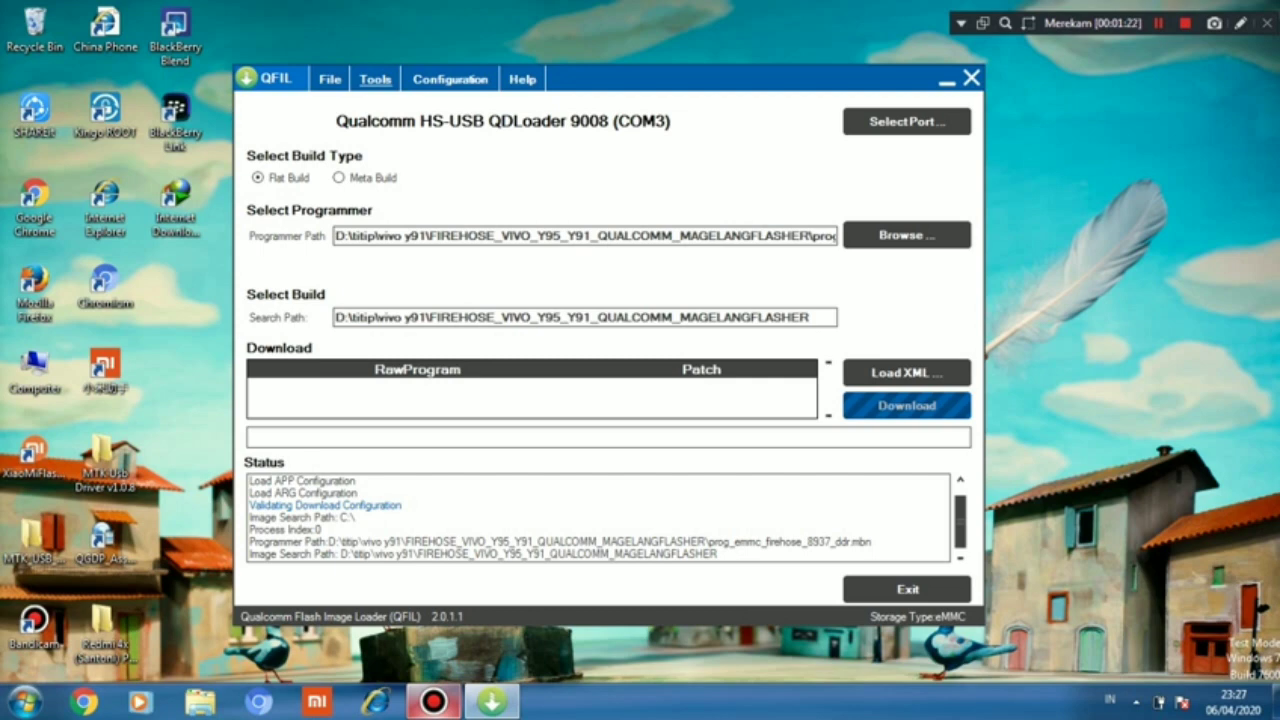
Step: Open the Partition Manager for the connected phone, accepting the selected firehose programmer
click(375, 79)
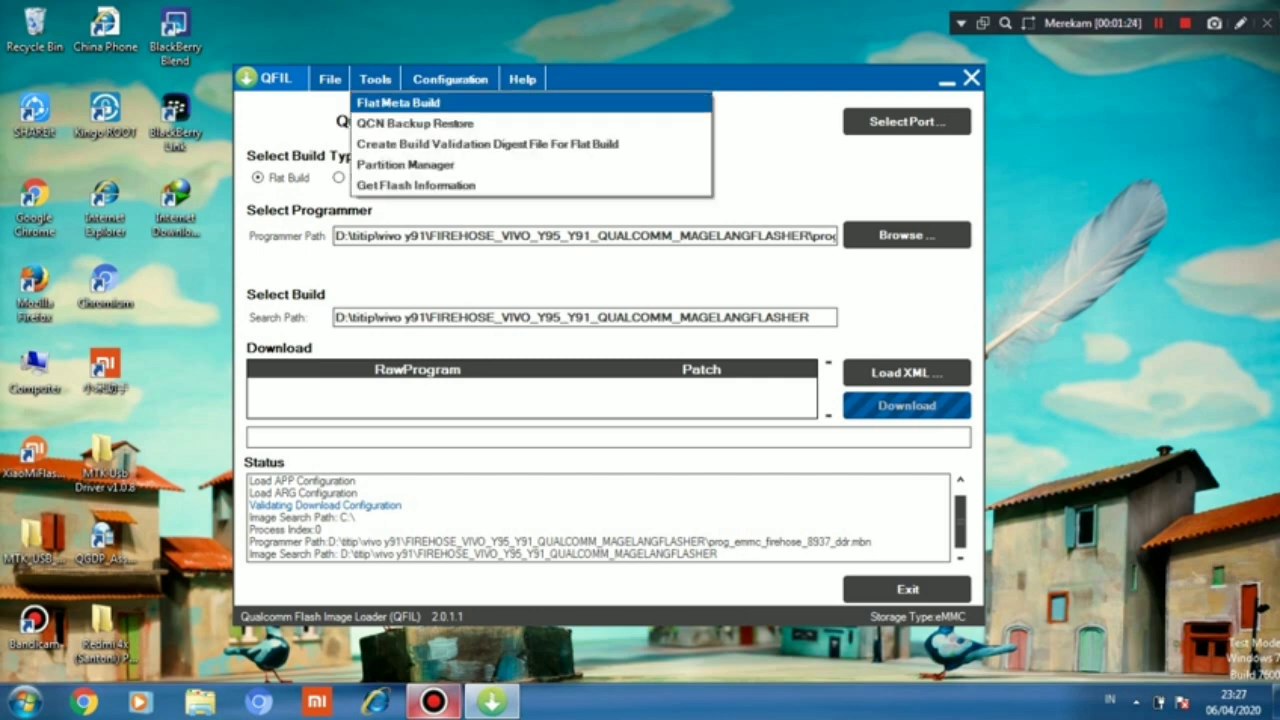
click(405, 164)
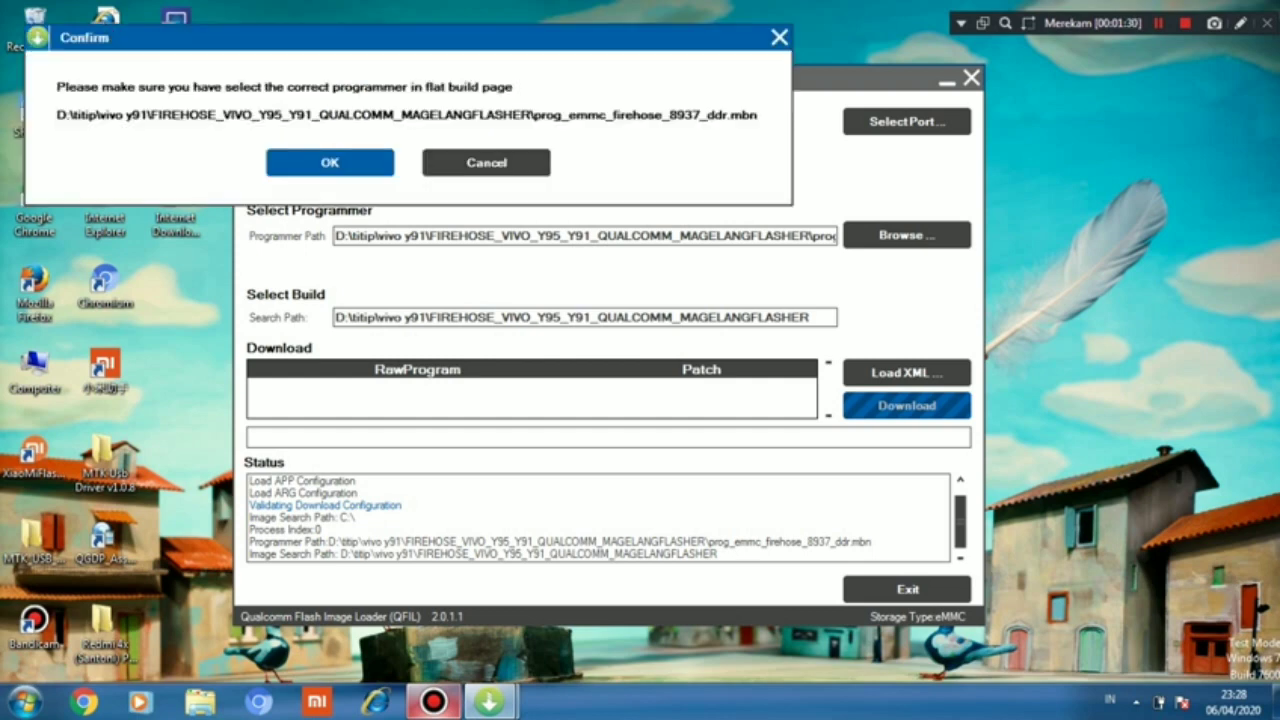
key(Return)
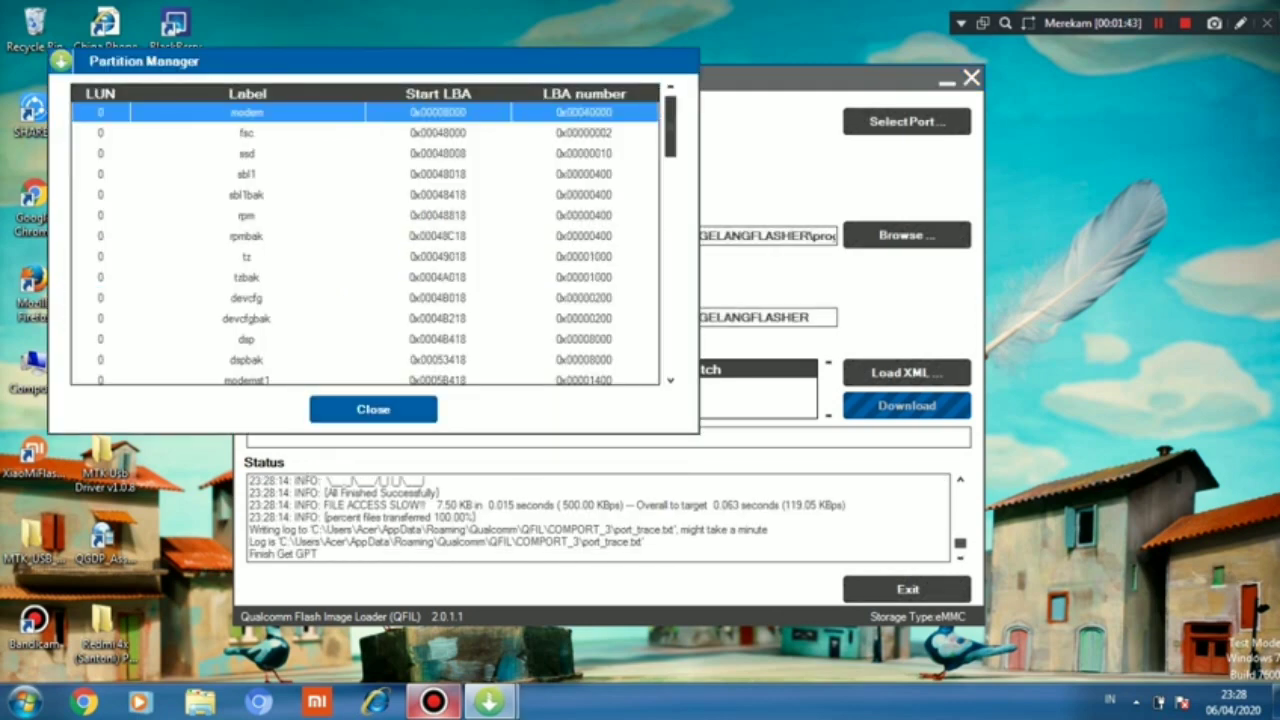
Step: Open partition data management from the userdata entry and erase the data block of the loaded partition 0:modem
scroll(365, 245, down, 10)
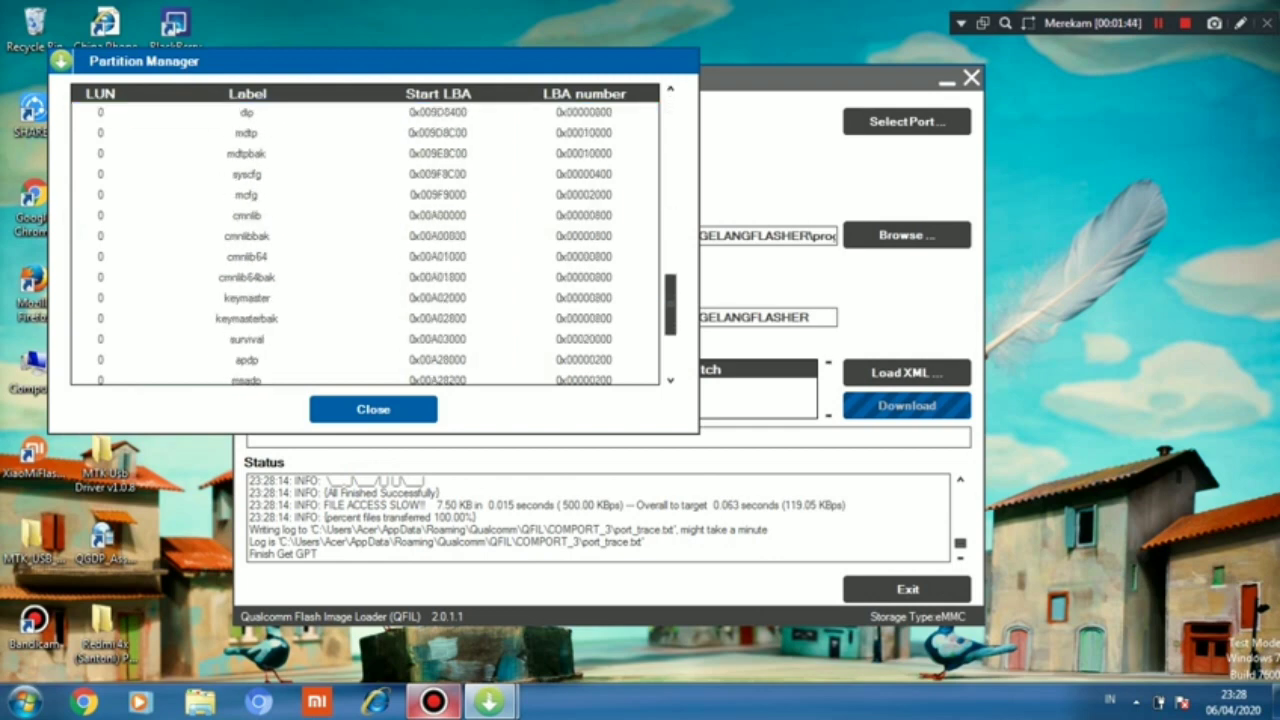
scroll(365, 245, down, 3)
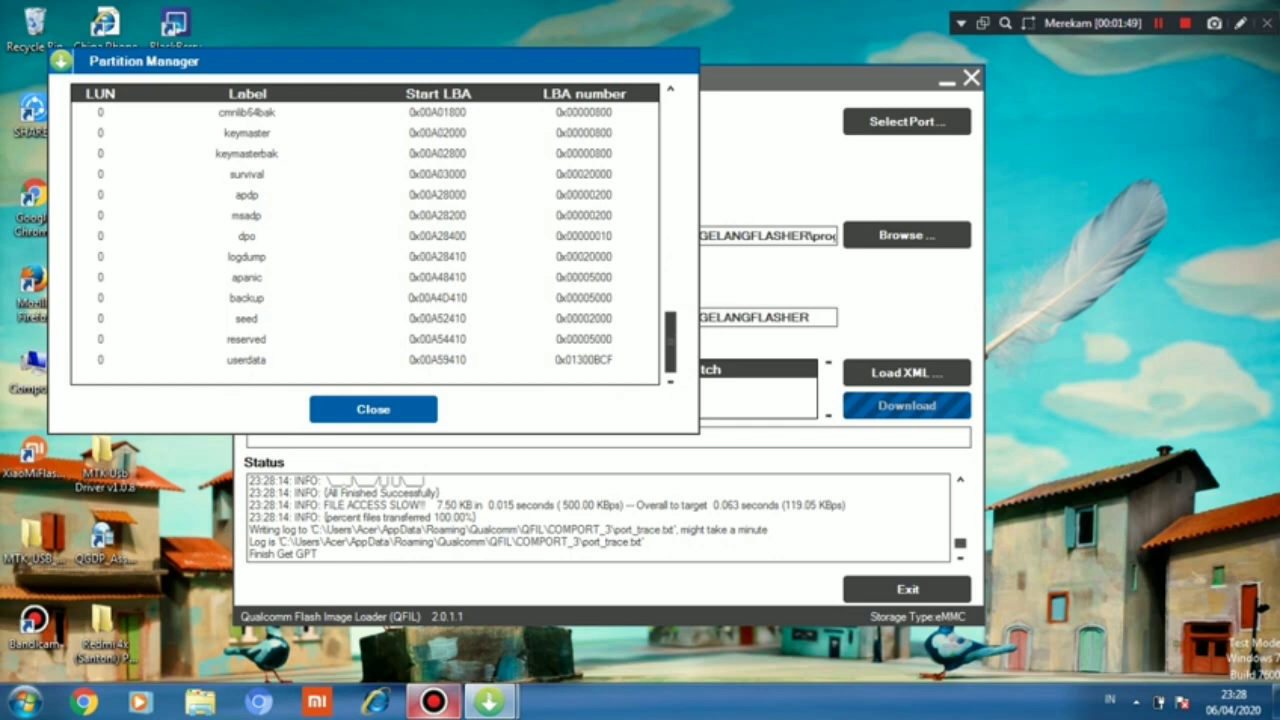
right_click(245, 359)
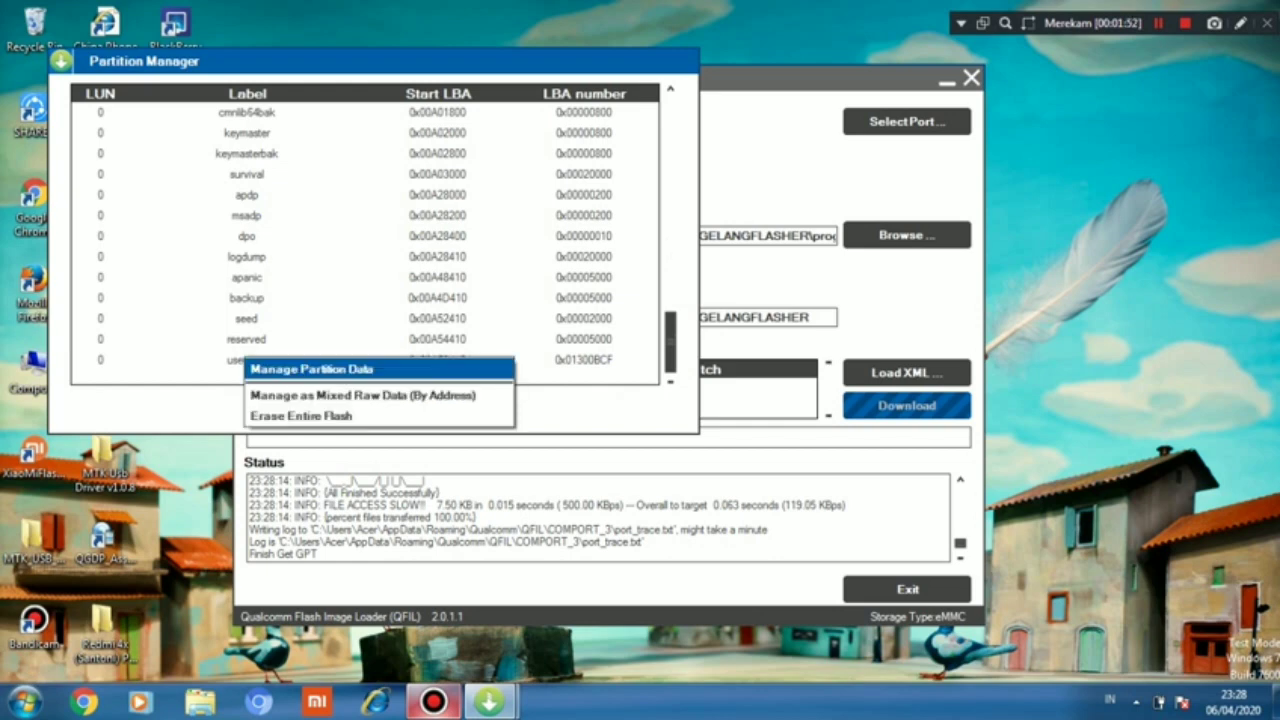
click(311, 369)
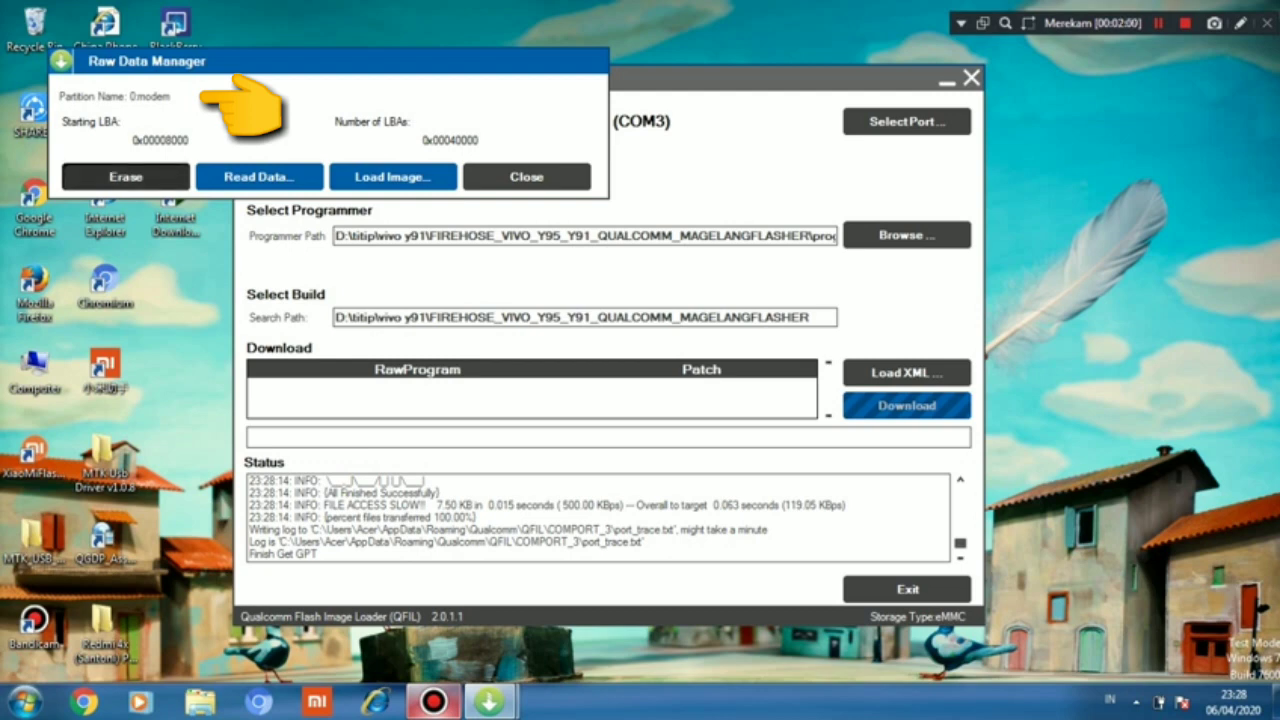
click(125, 176)
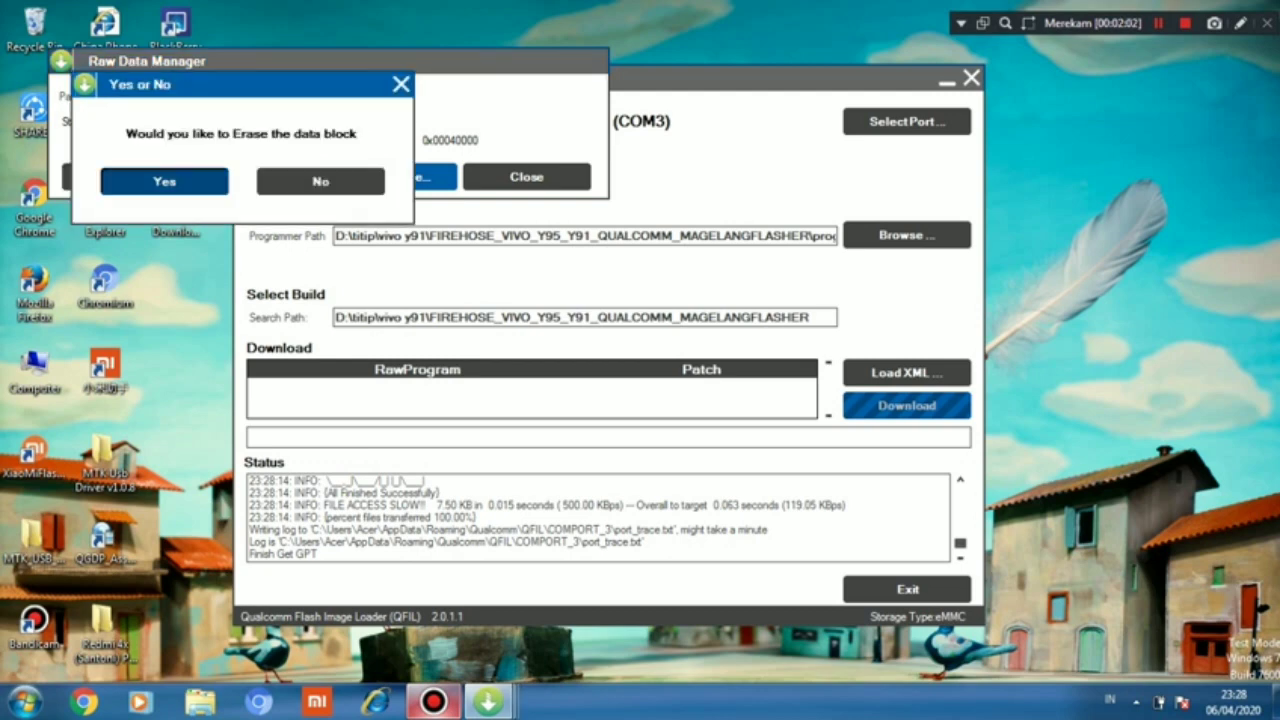
click(164, 181)
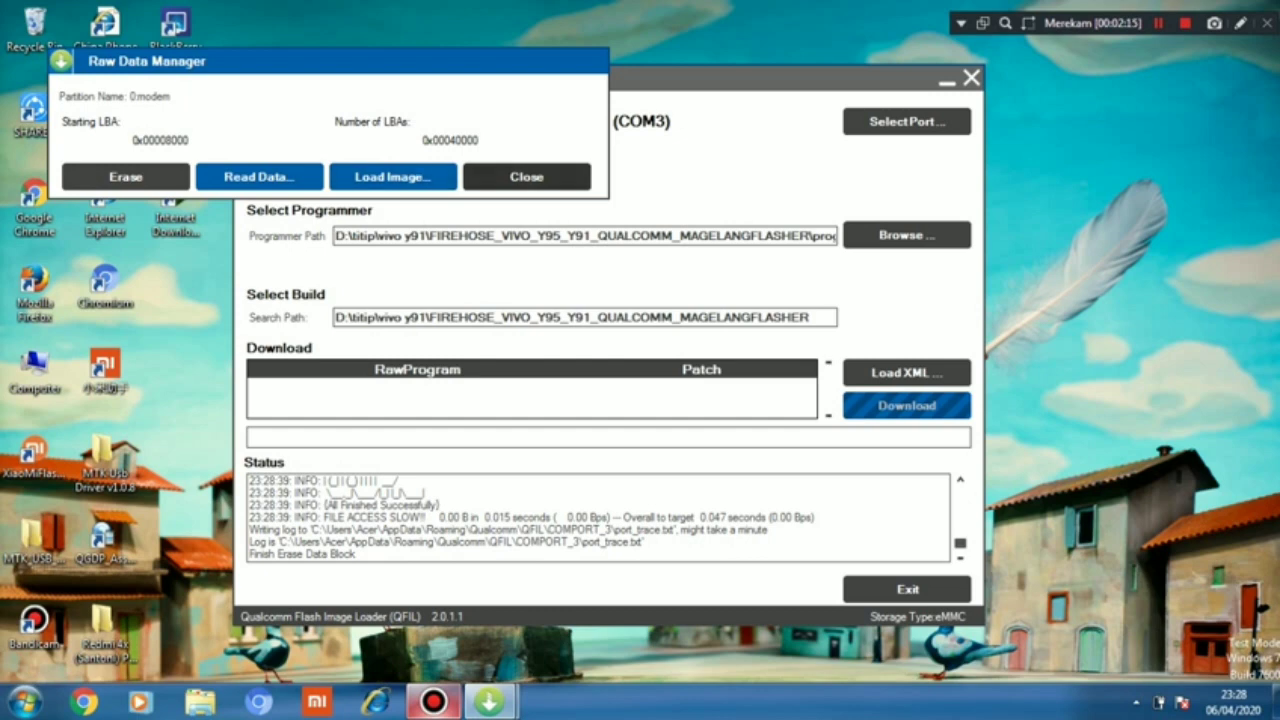
Step: Close the Raw Data Manager and the Partition Manager, accepting the reset of the phone's EDL mode
click(526, 176)
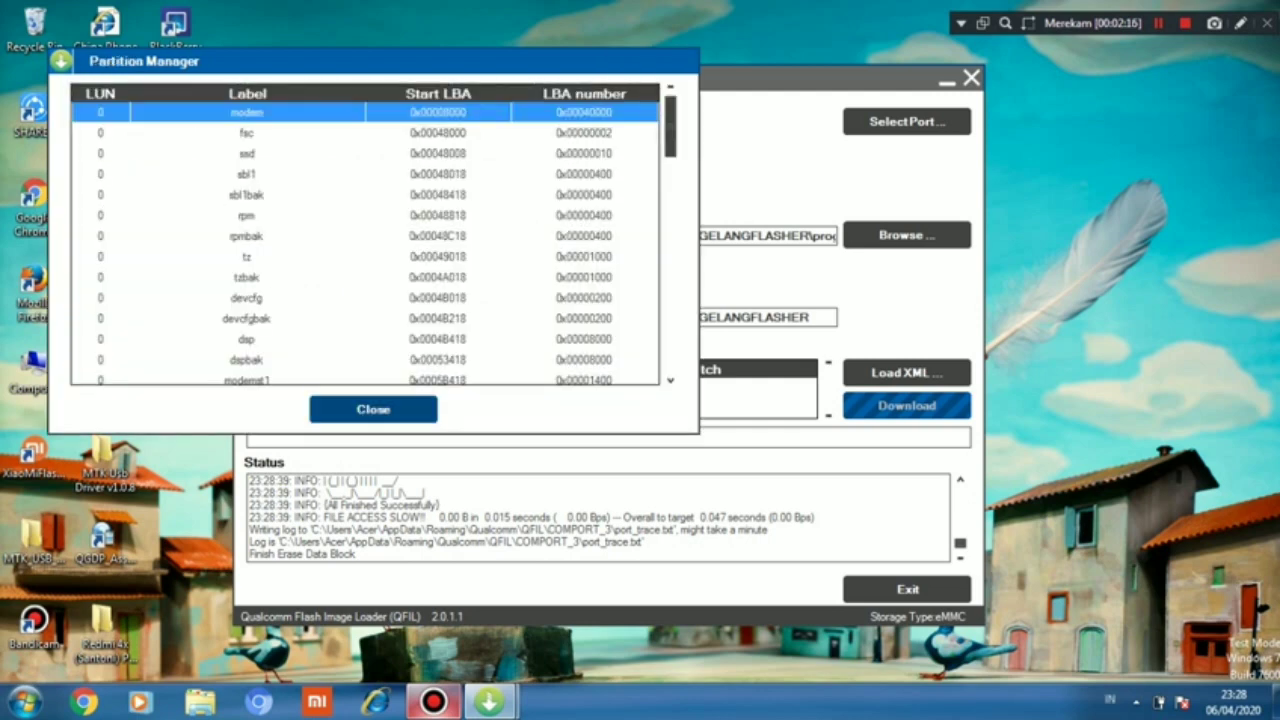
click(373, 409)
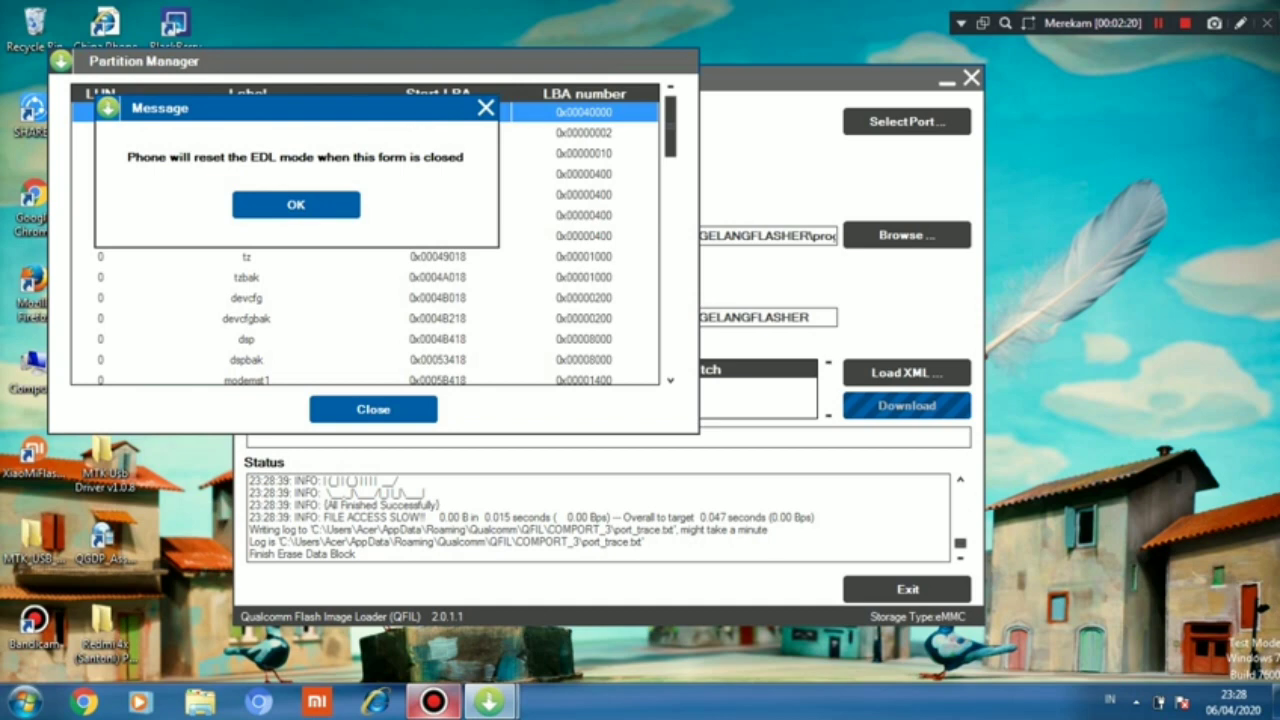
click(296, 204)
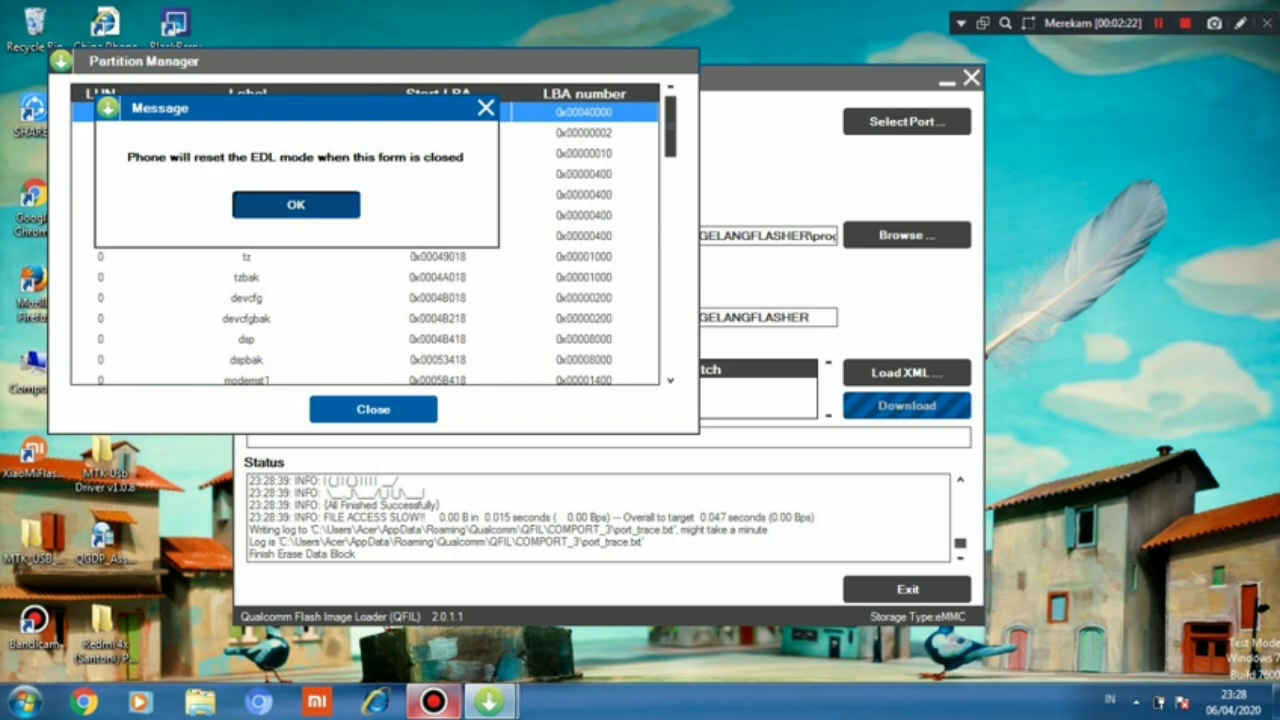